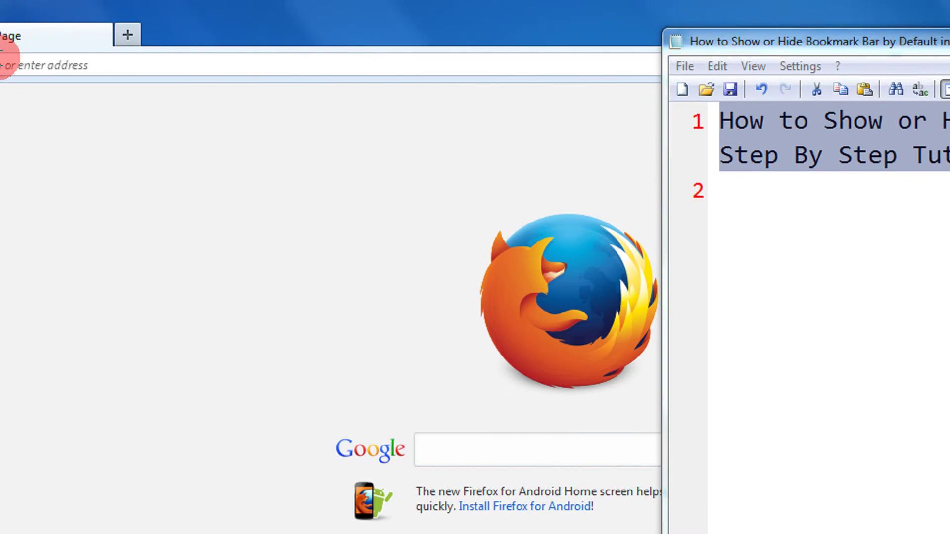
# - Bring Firefox forward and show the Bookmarks Toolbar with Most Visited and Getting Started
pyautogui.click(114, 114)
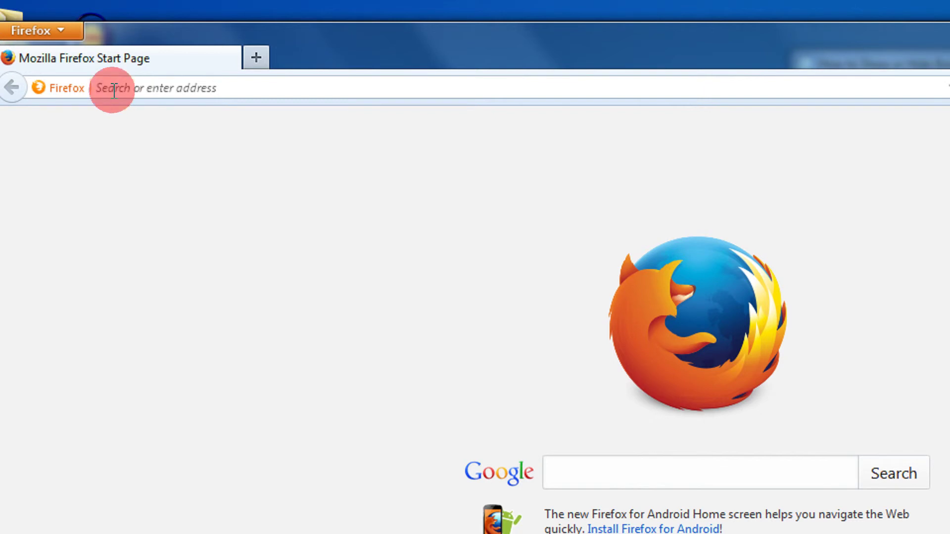
pyautogui.click(85, 36)
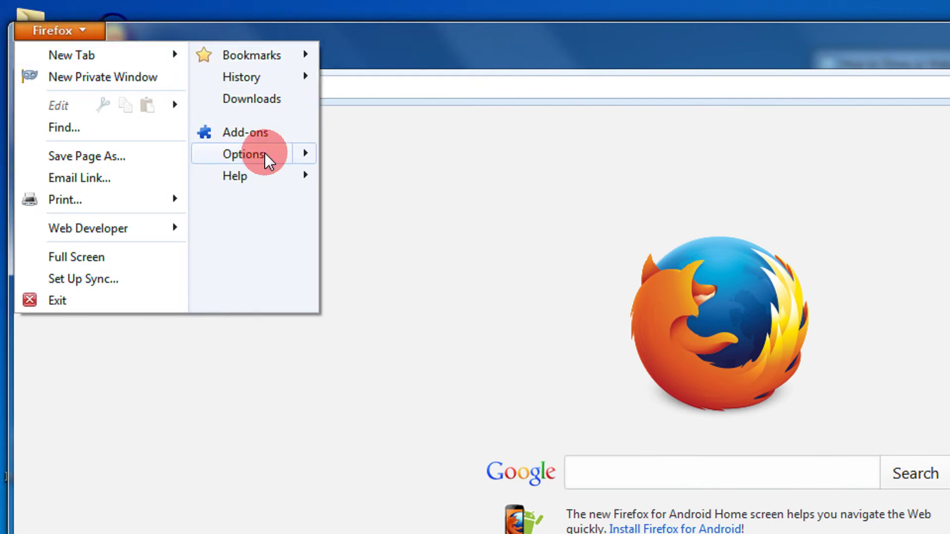
pyautogui.moveTo(243, 154)
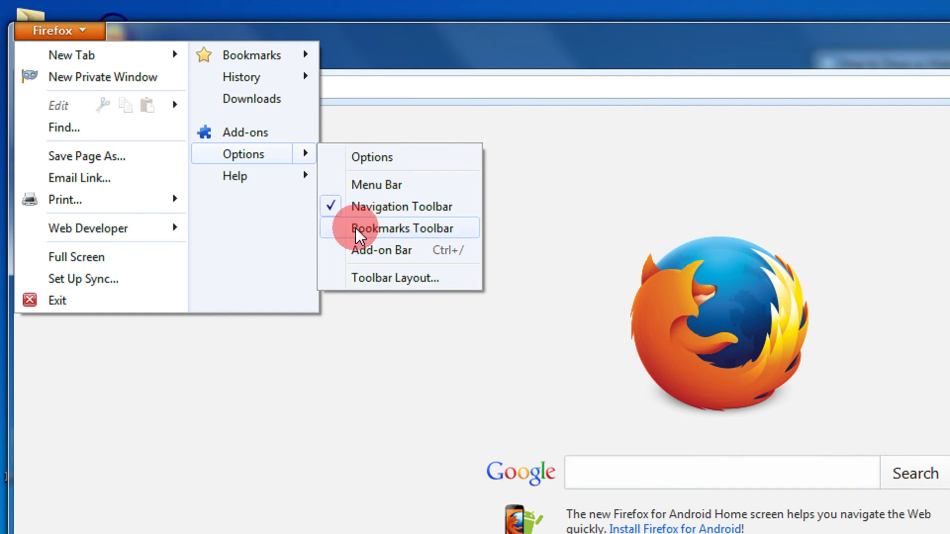
pyautogui.click(393, 231)
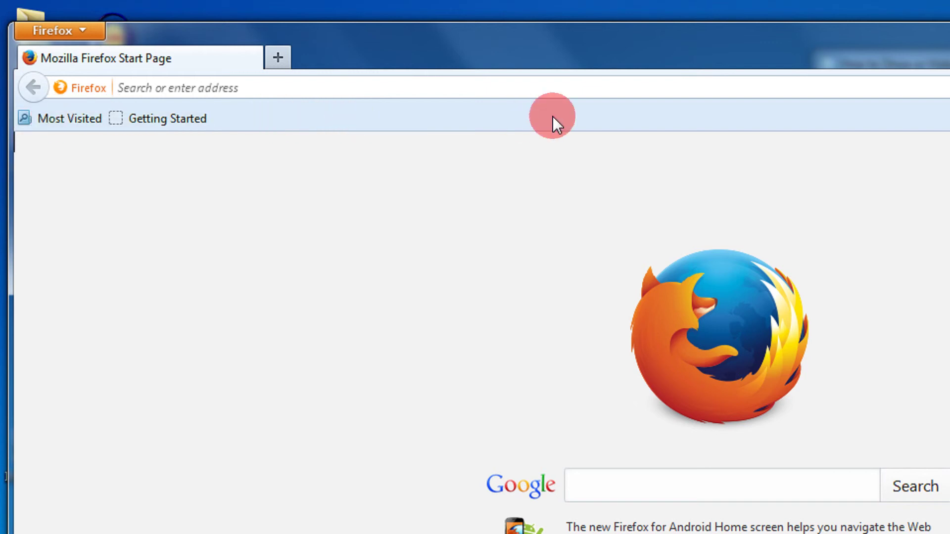
# - Dismiss the stray menus and proxy sign-in, then uncheck Bookmarks Toolbar in the Firefox menu
pyautogui.rightClick(276, 115)
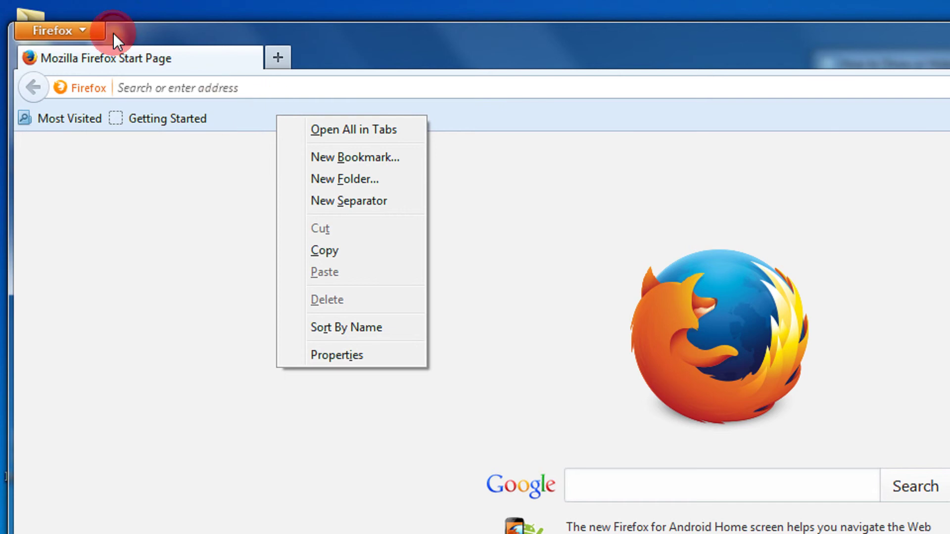
pyautogui.click(83, 33)
pyautogui.click(657, 430)
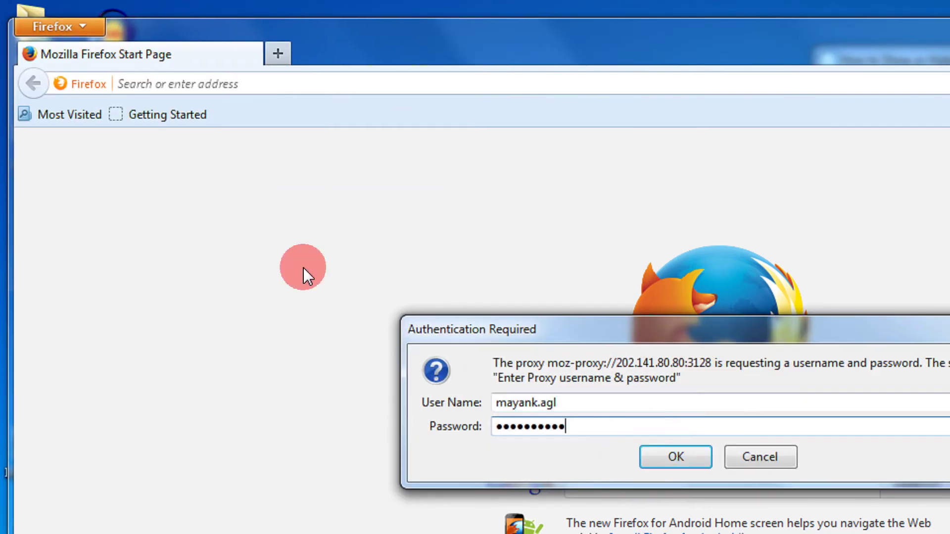
pyautogui.press('Return')
pyautogui.click(70, 28)
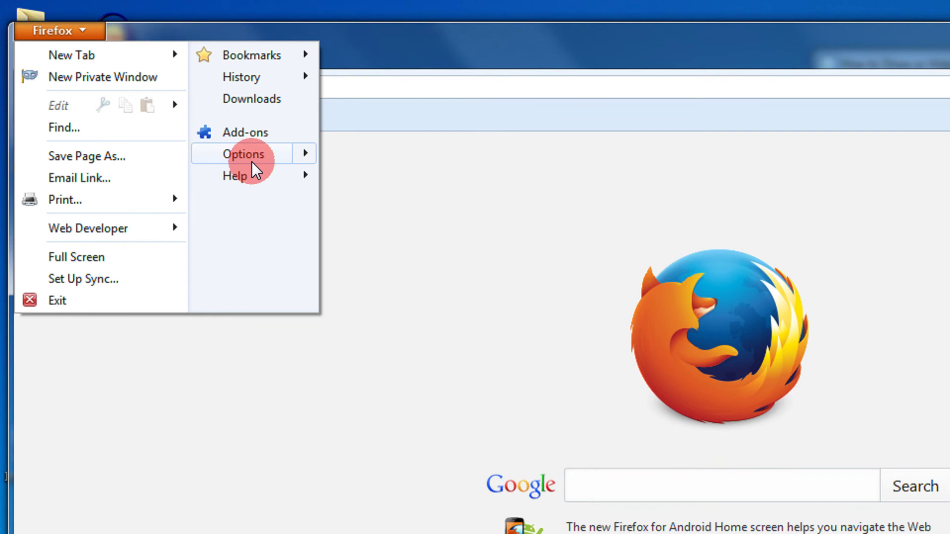
pyautogui.moveTo(243, 154)
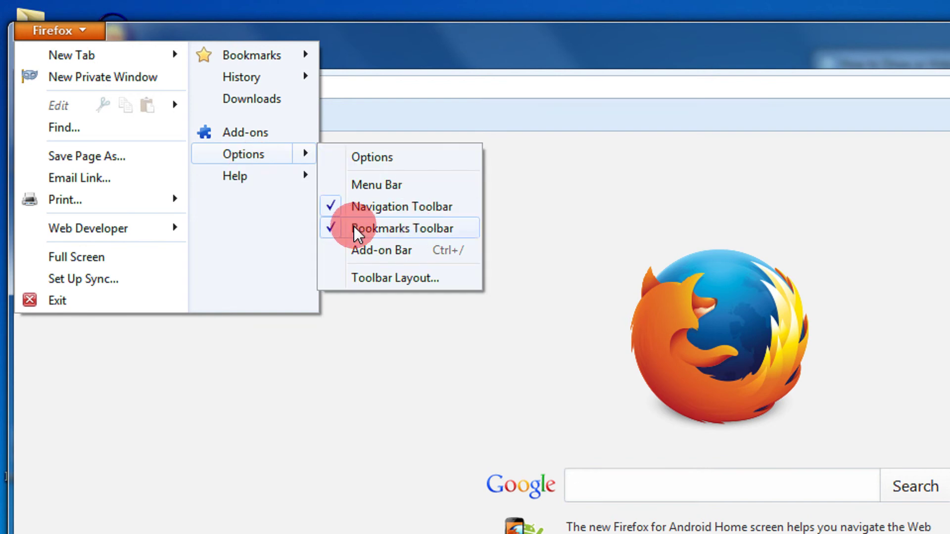
pyautogui.click(371, 228)
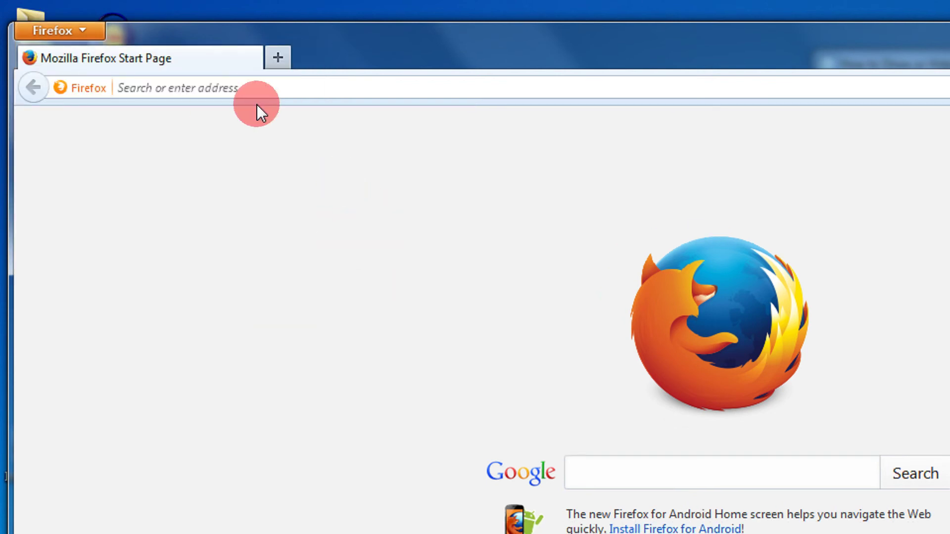
# - Re-enable the Bookmarks Toolbar from the toolbar right-click menu
pyautogui.rightClick(238, 103)
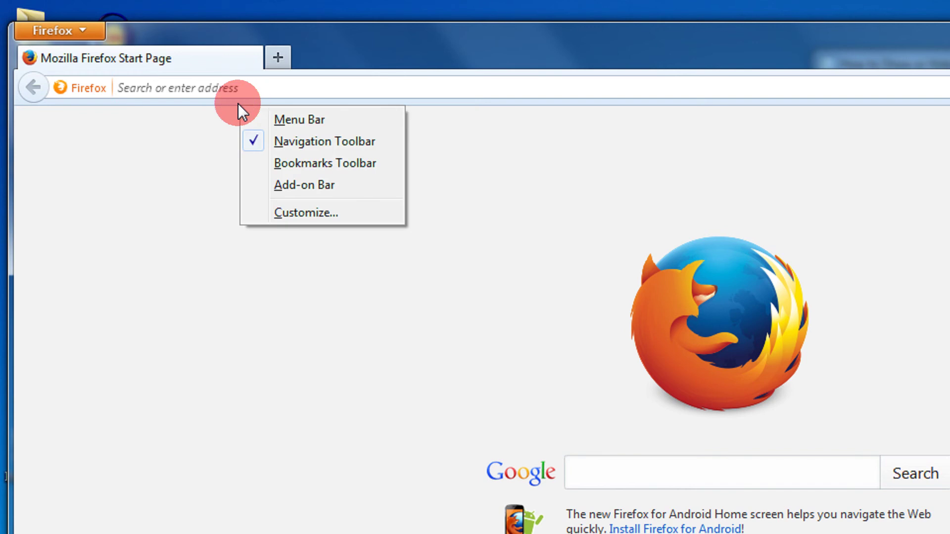
pyautogui.click(239, 103)
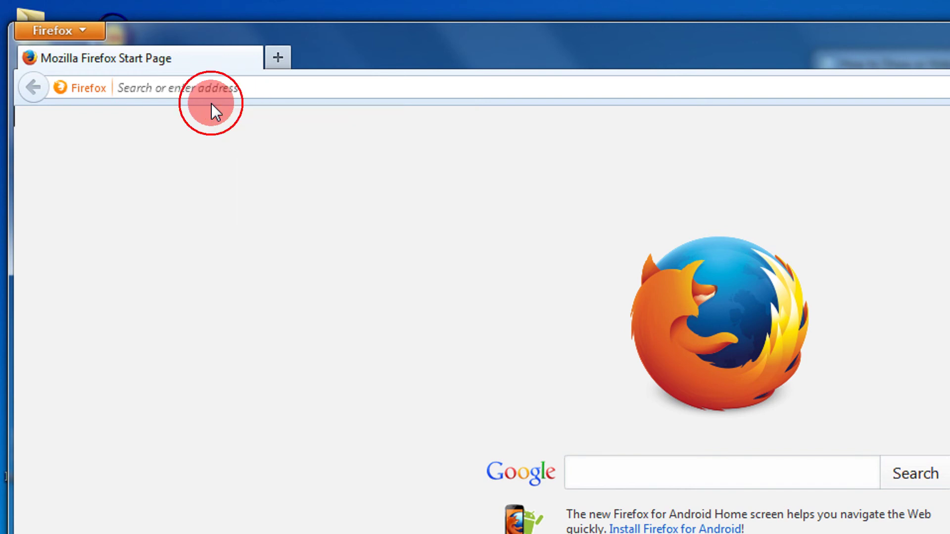
pyautogui.rightClick(100, 102)
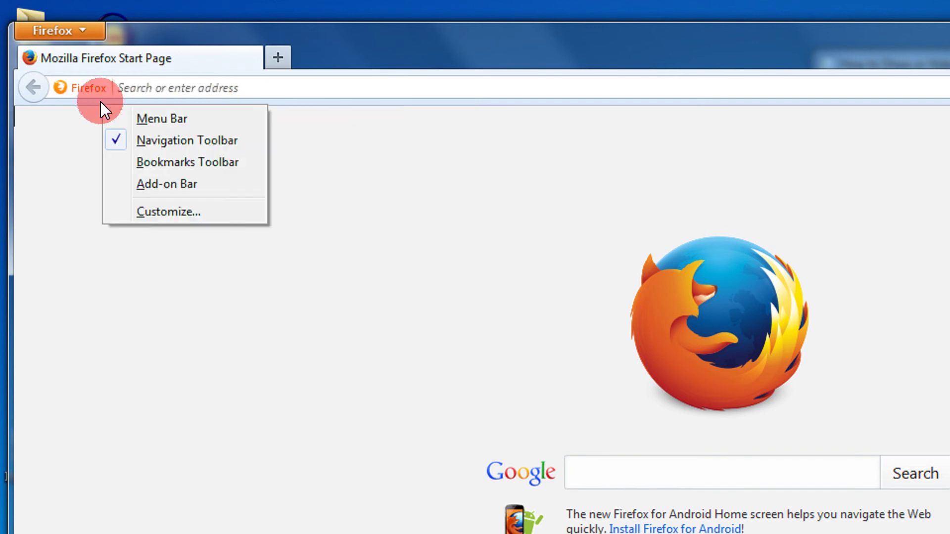
pyautogui.click(160, 168)
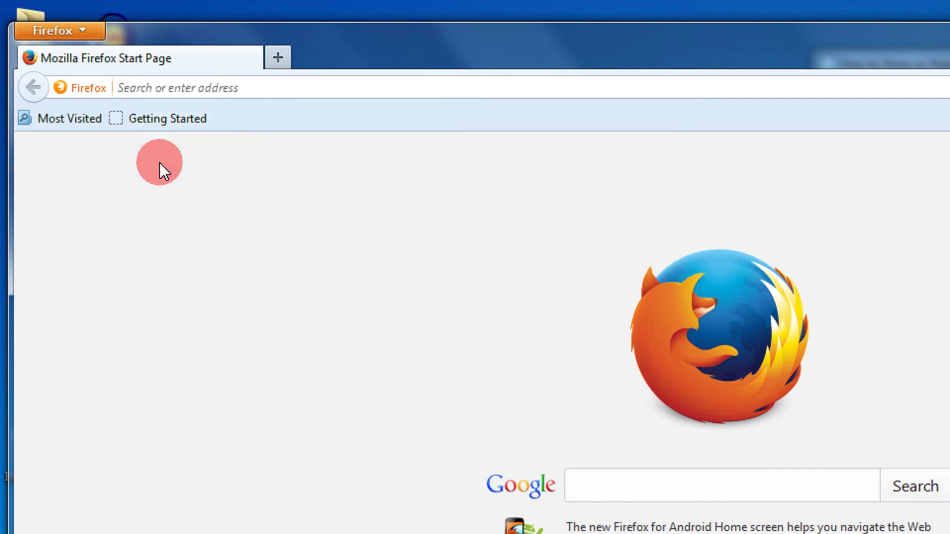
pyautogui.rightClick(301, 117)
# - Uncheck Bookmarks Toolbar in the toolbar context menu, leaving only the address bar
pyautogui.rightClick(295, 99)
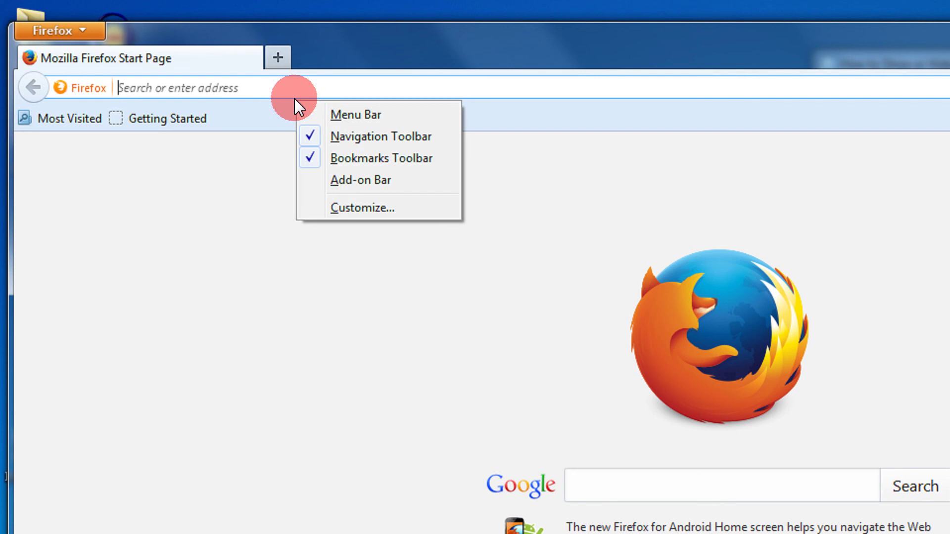
pyautogui.click(352, 156)
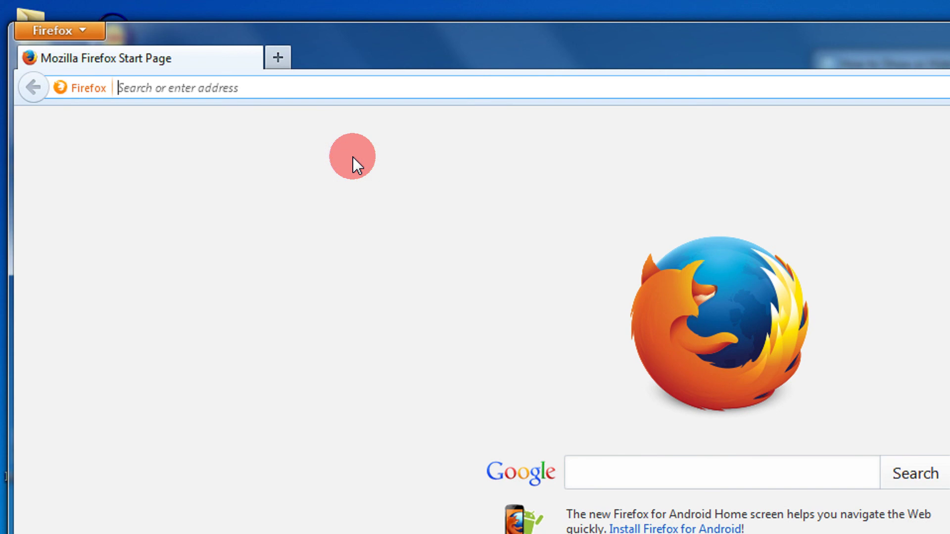